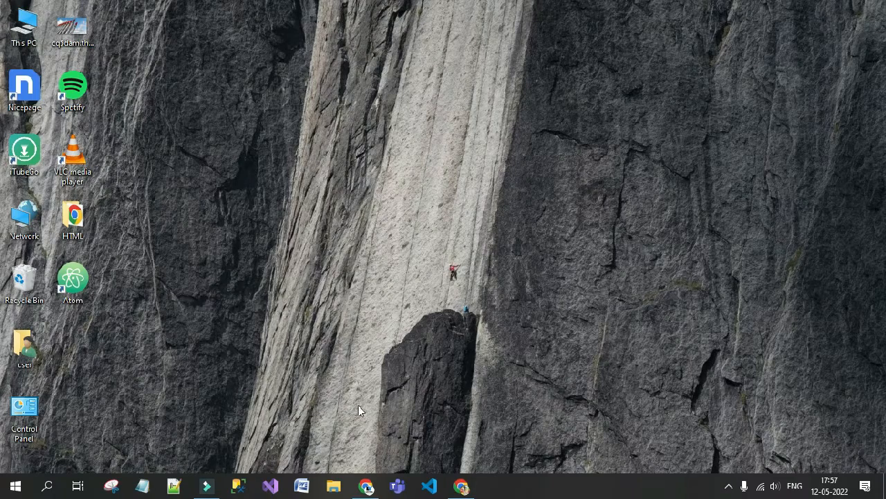
Open the MySQL Installer 8.0.29 page from the search results and request the 2.3M Windows web installer.
left_click(366, 486)
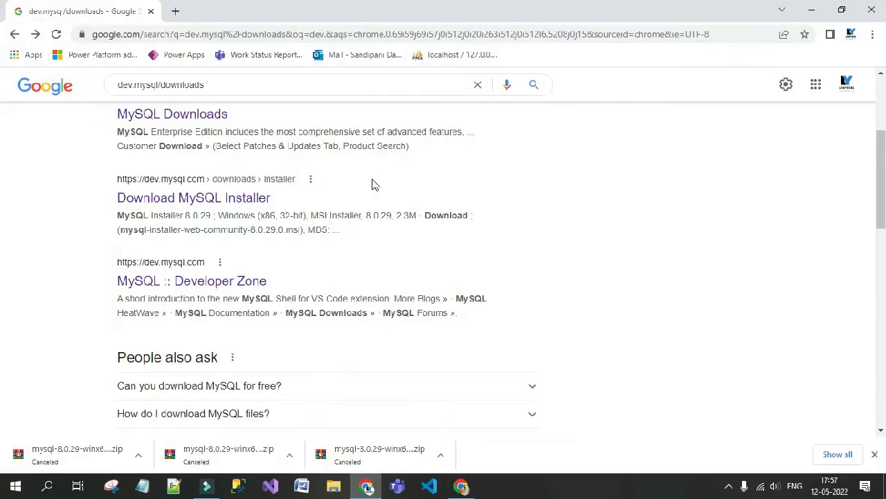
scroll(372, 184, "up", 3)
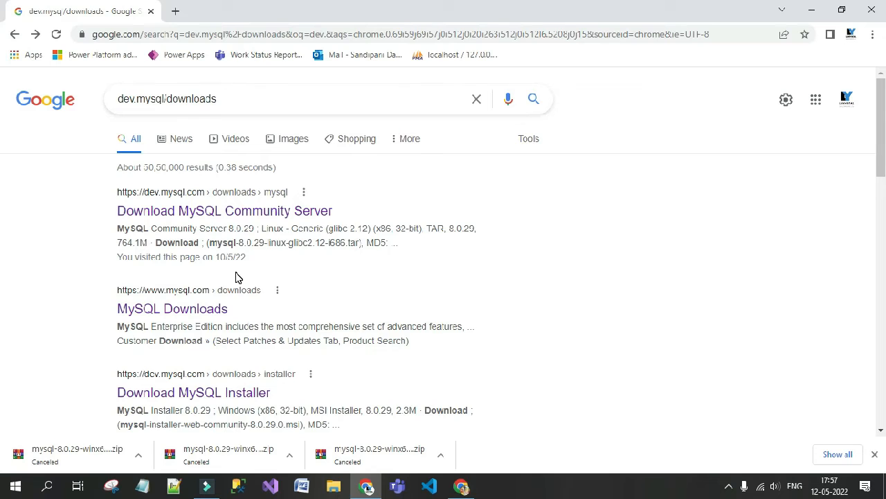
scroll(235, 277, "down", 3)
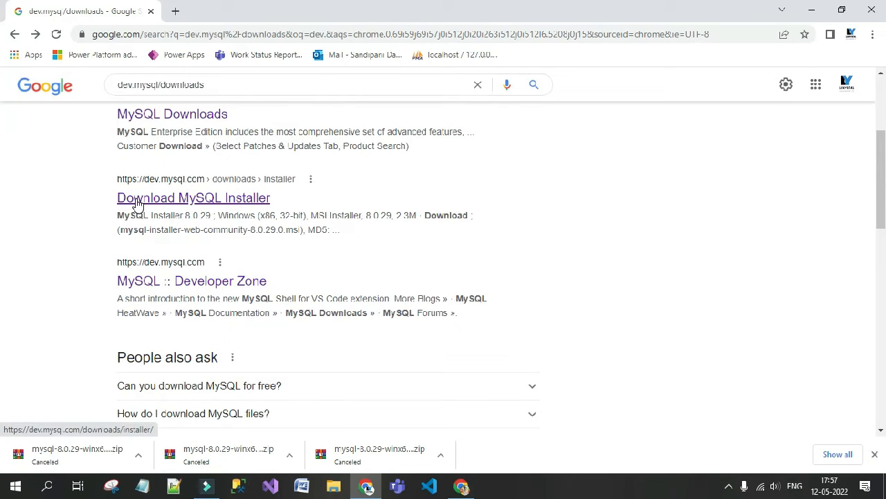
left_click(198, 198)
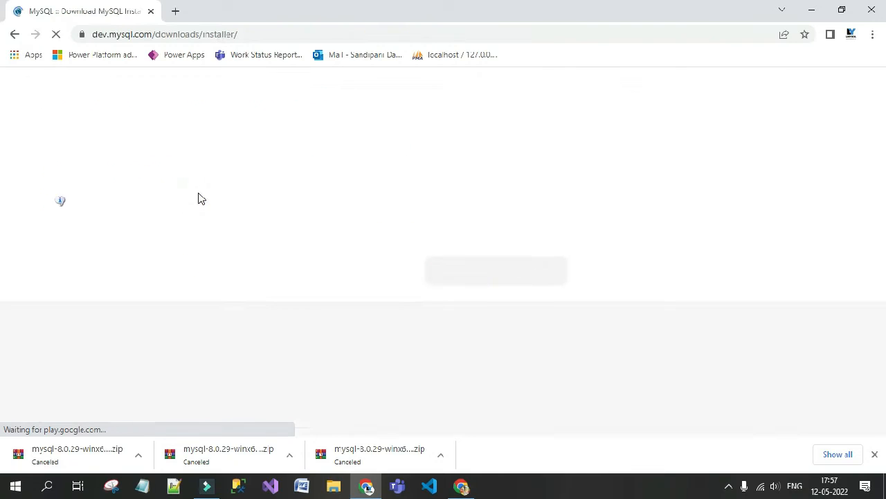
scroll(153, 275, "down", 2)
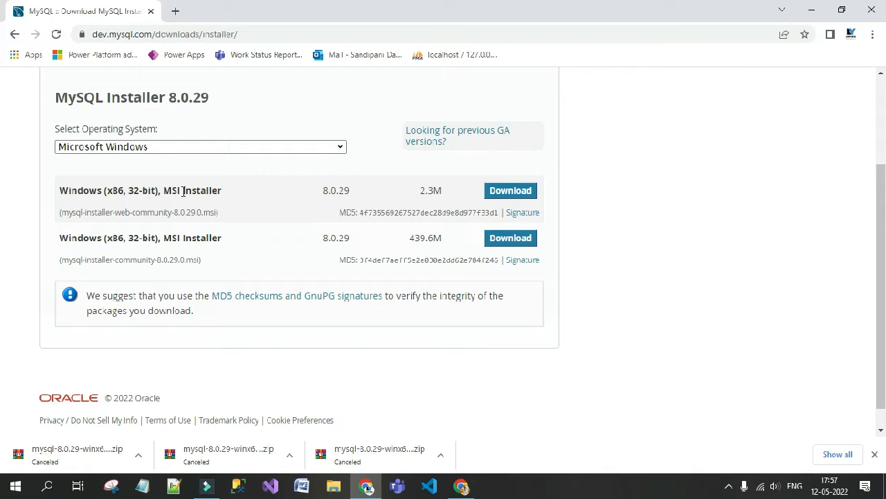
left_click(503, 194)
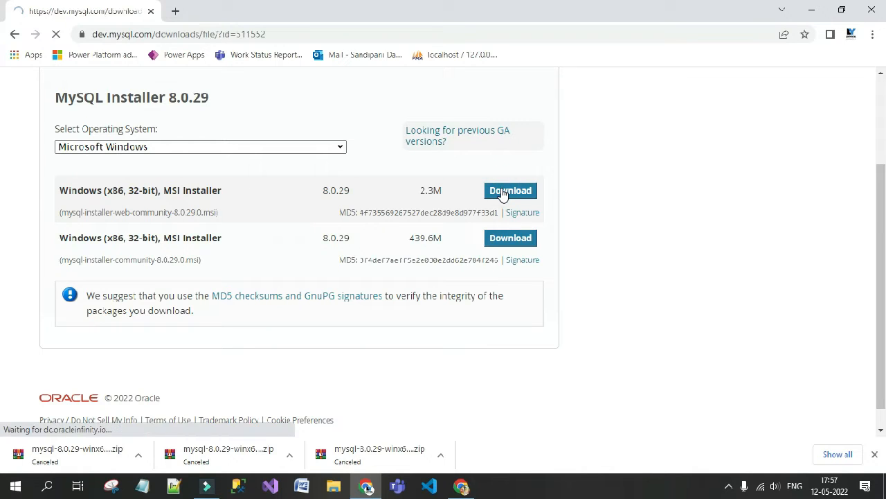
Skip the account login to start the mysql-installer-web-community-8.0.29.0 .msi download, then run it.
scroll(263, 218, "down", 2)
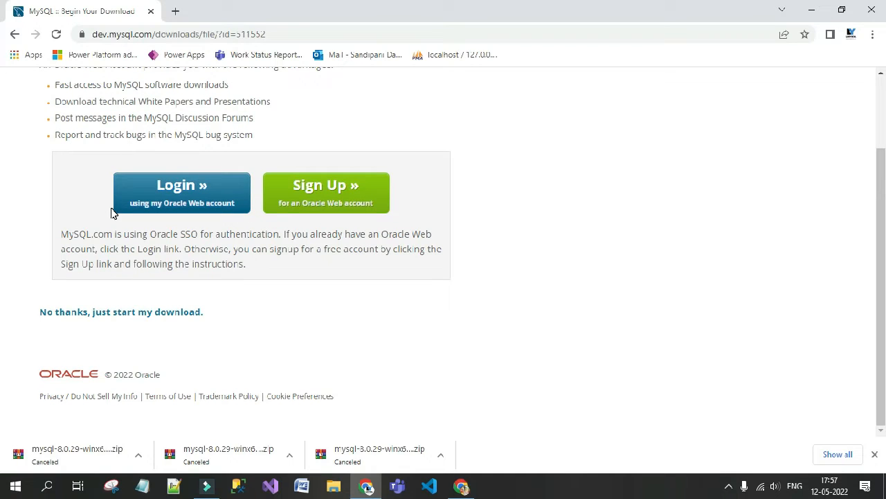
left_click(102, 312)
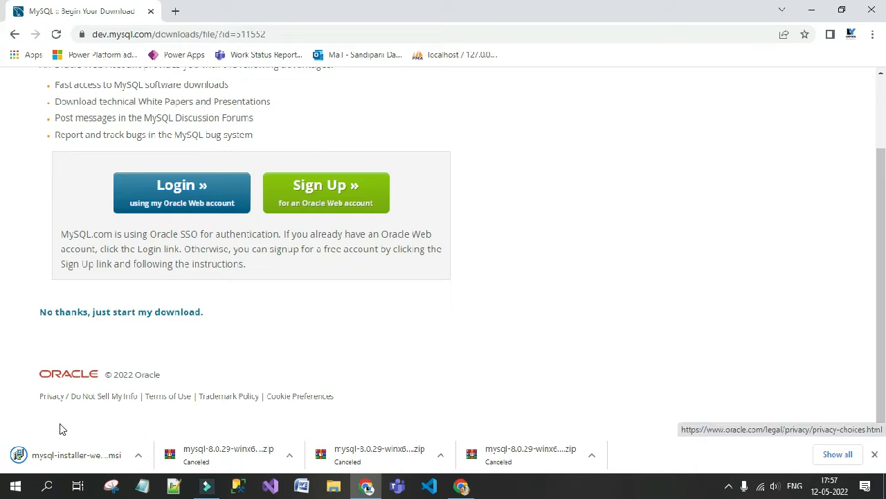
left_click(74, 460)
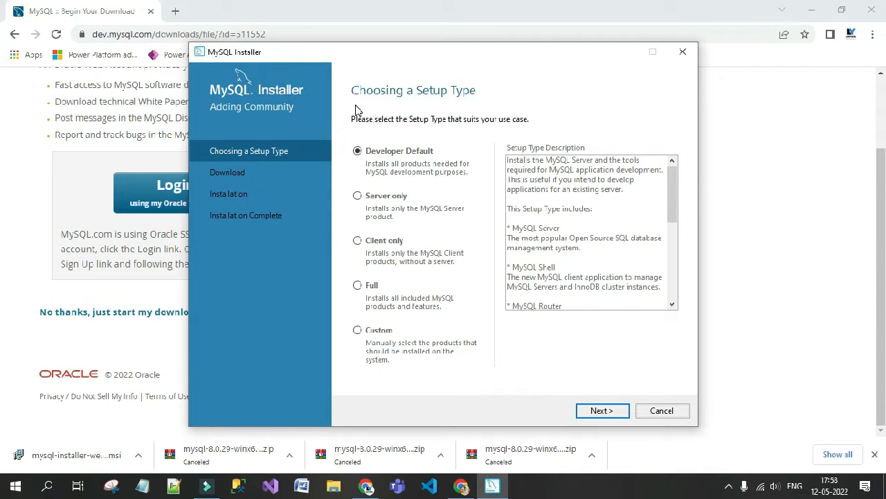
Pick the Full setup type and accept both the path conflict and unmet requirements warnings.
left_click(358, 290)
left_click(614, 413)
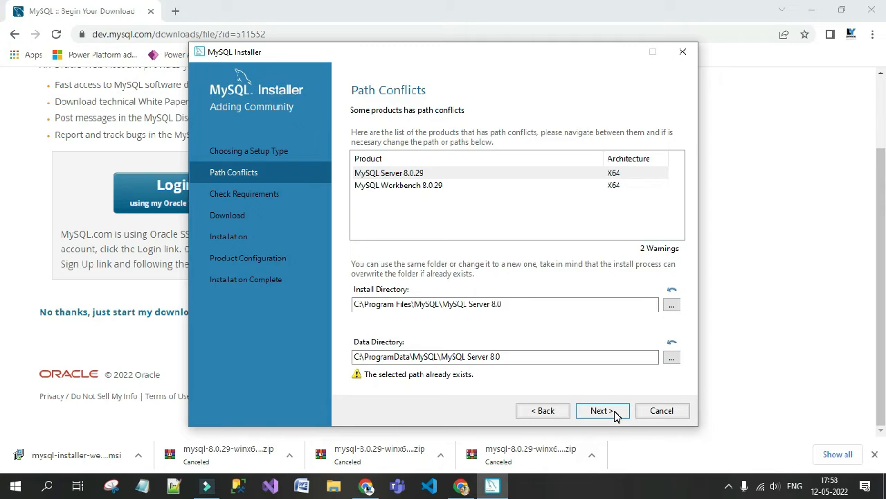
left_click(614, 414)
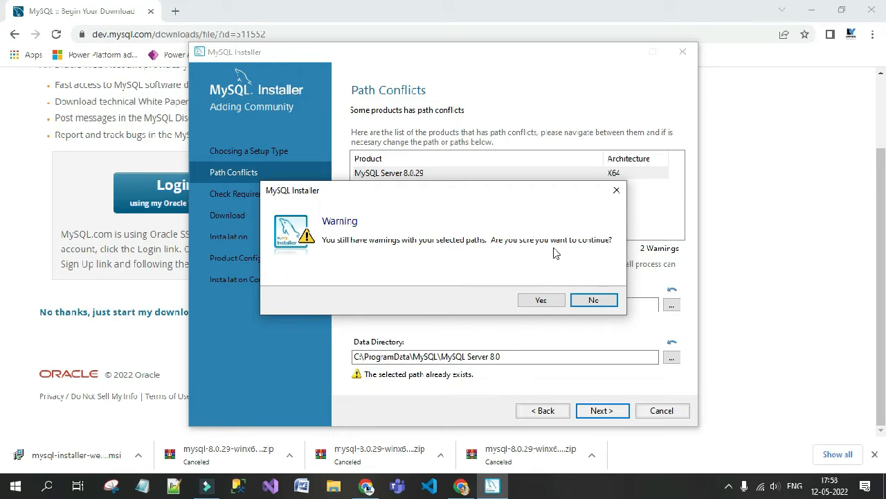
left_click(541, 302)
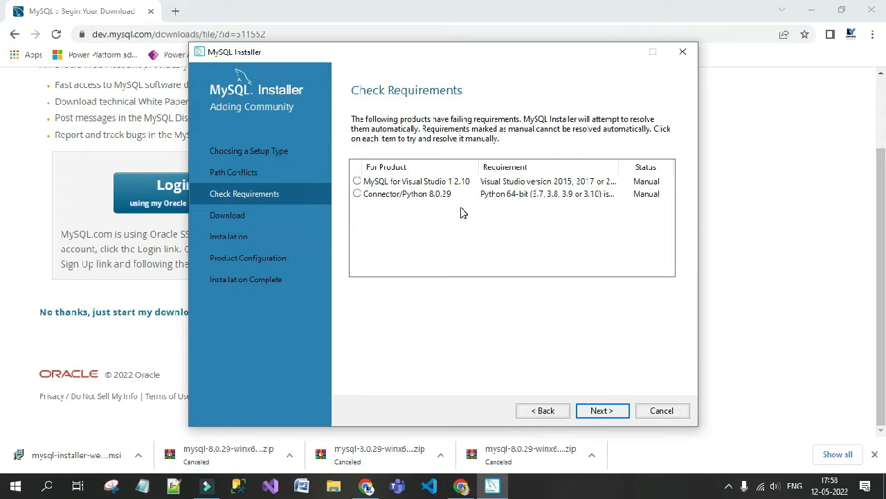
left_click(599, 412)
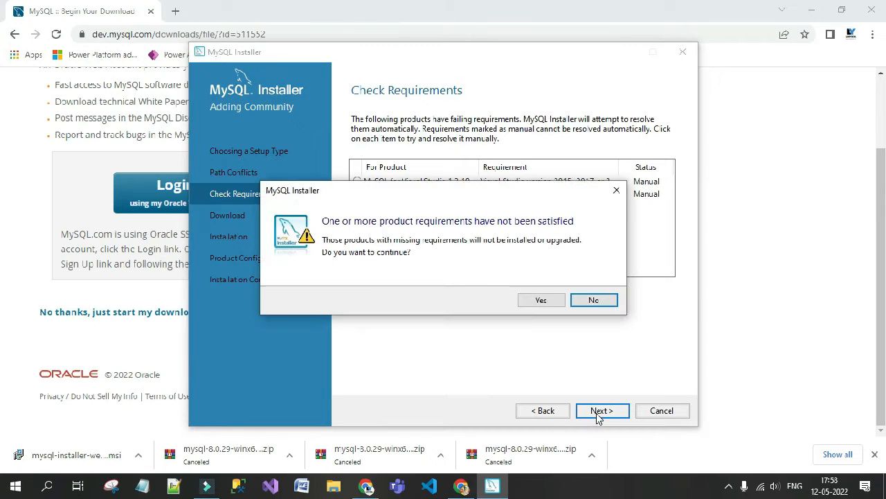
left_click(553, 303)
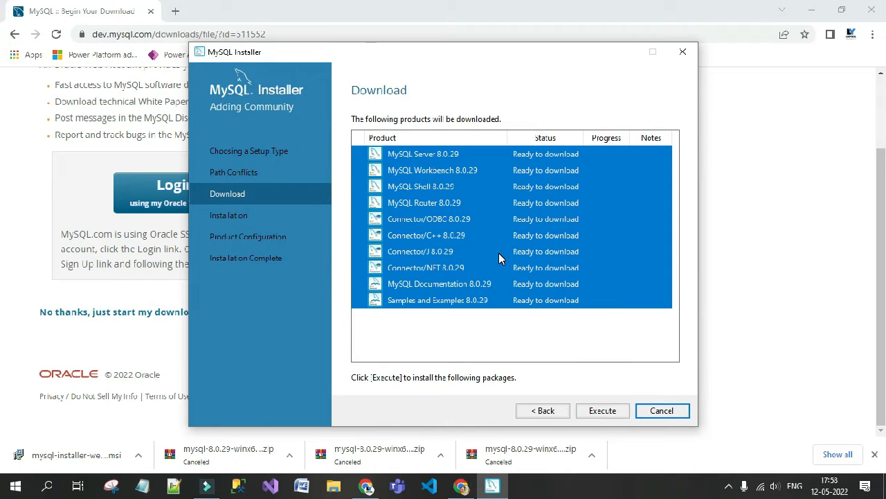
Execute the download of all ten listed MySQL 8.0.29 products.
left_click(604, 411)
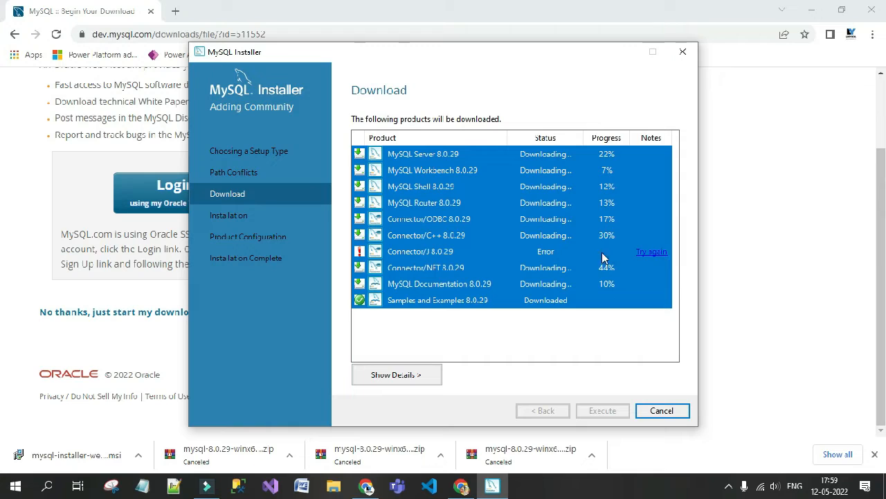
Use 'Try again' on the errored Connector/J 8.0.29 row to restart its download.
left_click(651, 253)
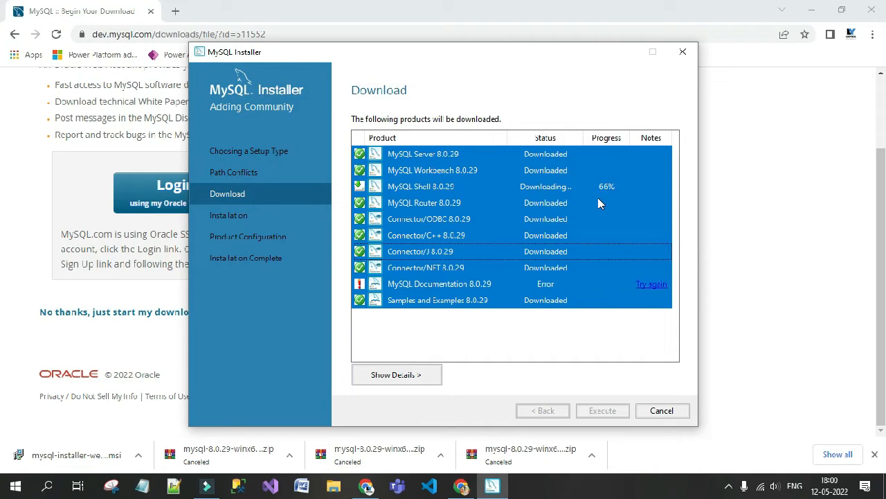
Retry the errored MySQL Documentation download, then advance to the Installation step once all show Downloaded.
left_click(649, 285)
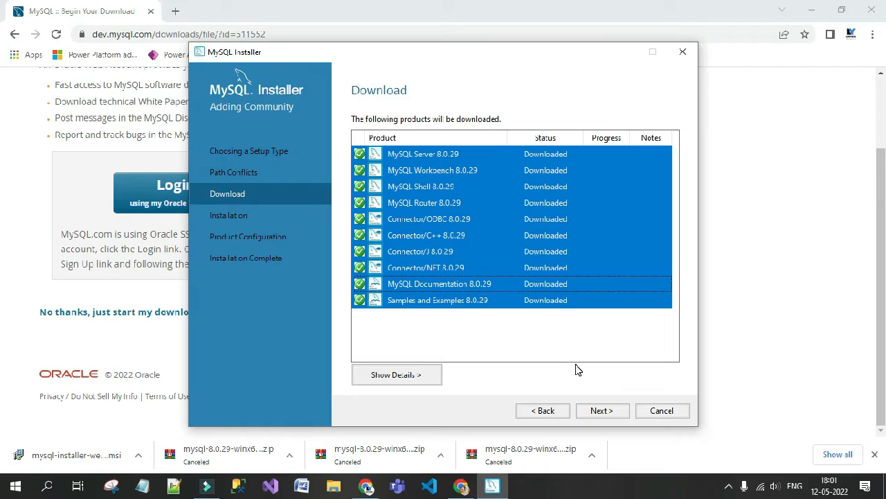
left_click(601, 412)
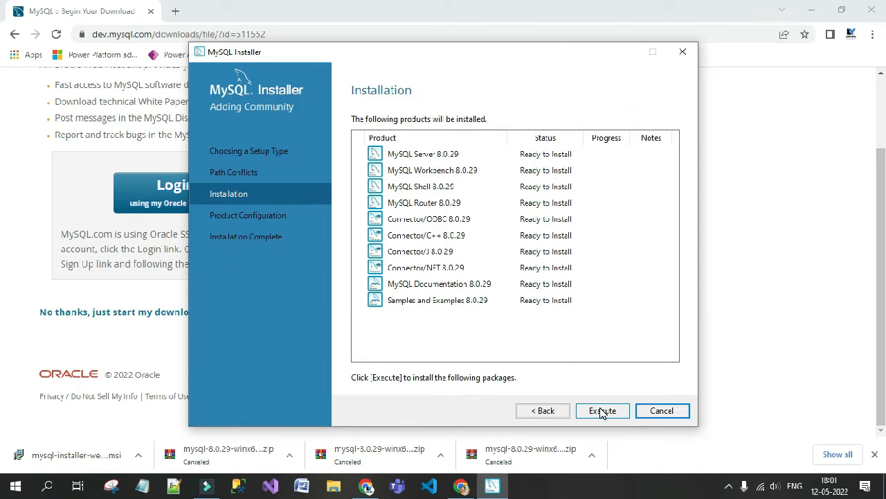
Execute the installation of the ten downloaded products and continue once every row shows Complete.
left_click(602, 411)
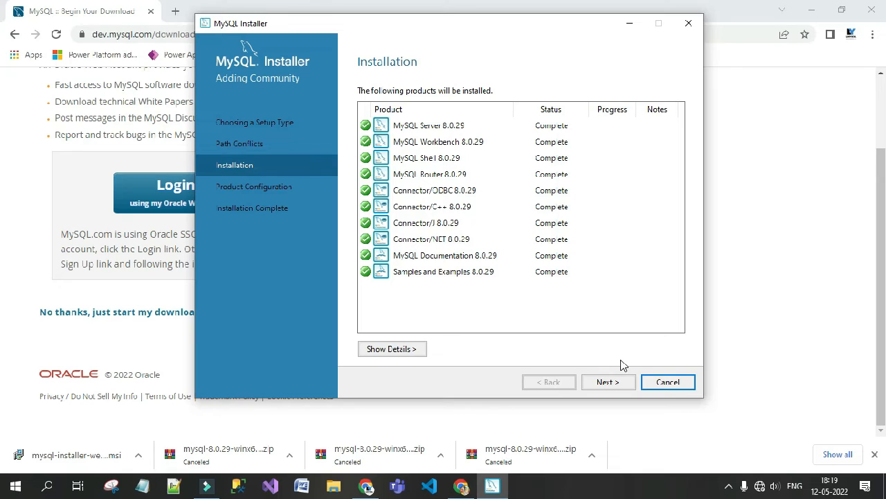
left_click(618, 382)
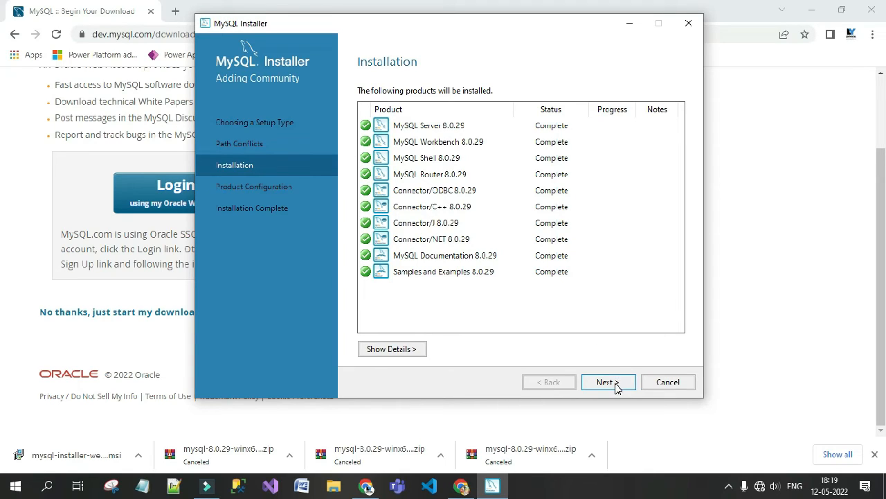
Keep the default server type, networking and strong password encryption settings.
left_click(616, 385)
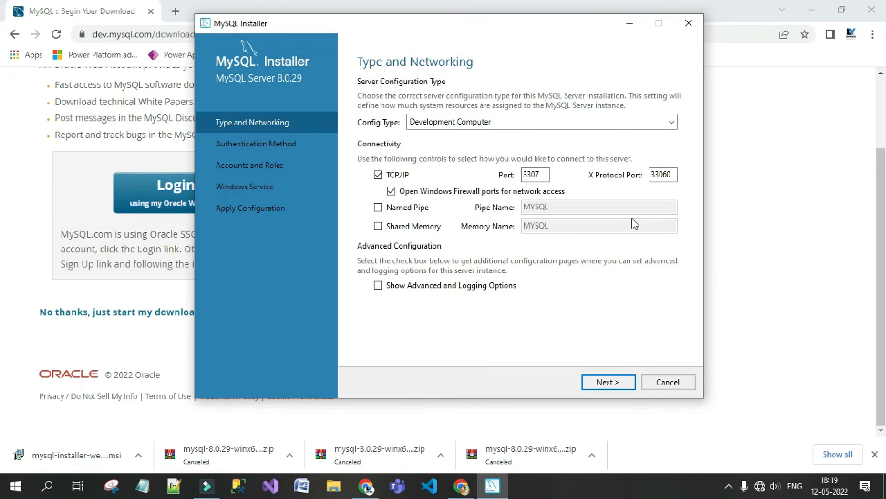
left_click(621, 384)
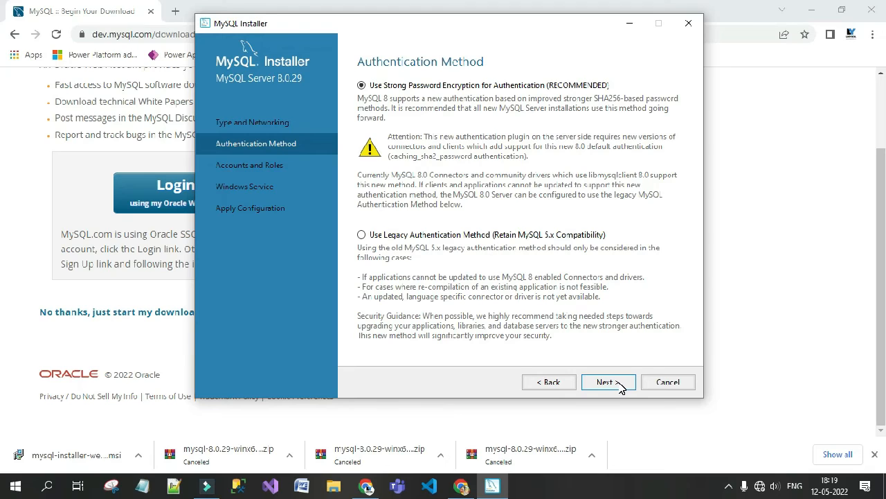
left_click(621, 388)
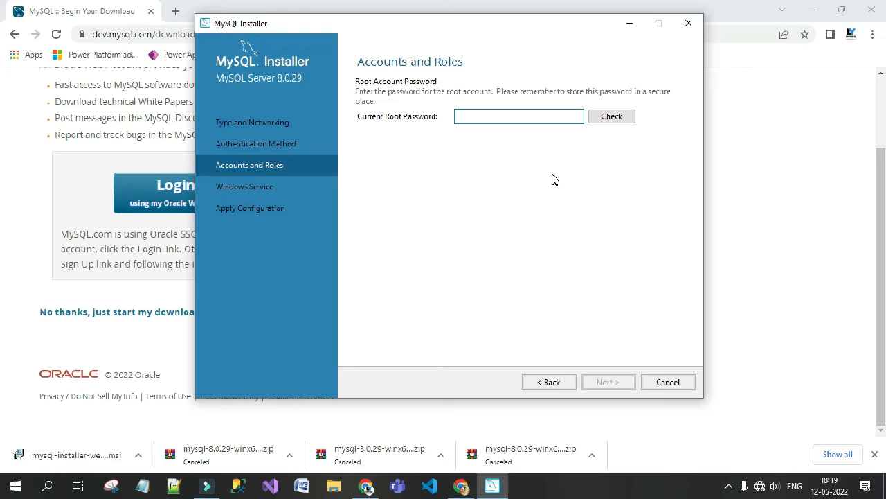
Enter and check the root account password, keeping the default Windows service settings.
type("123456789")
left_click(620, 117)
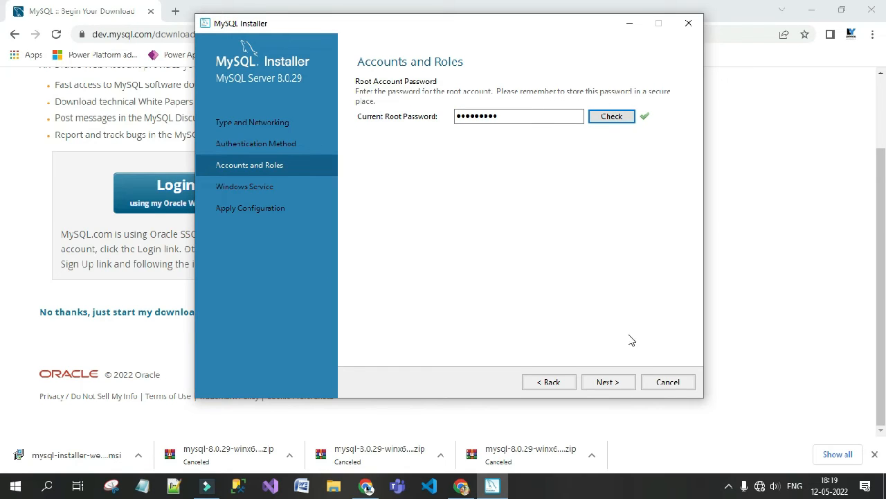
left_click(607, 382)
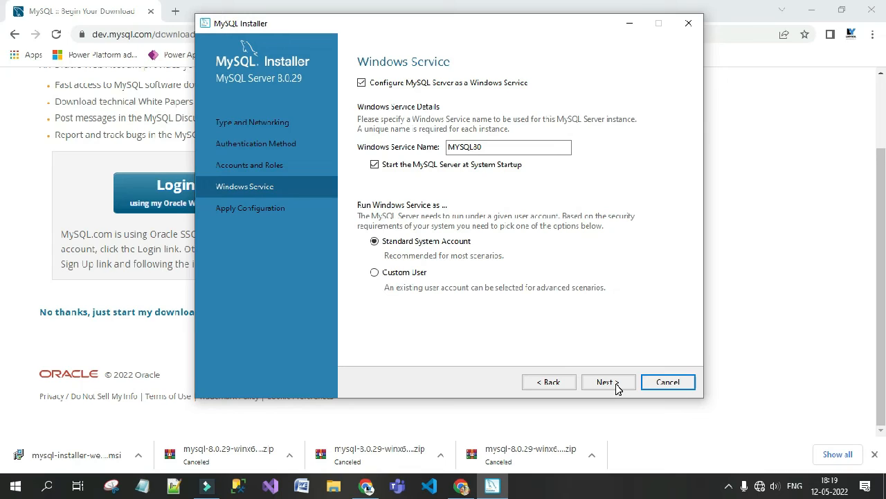
left_click(608, 382)
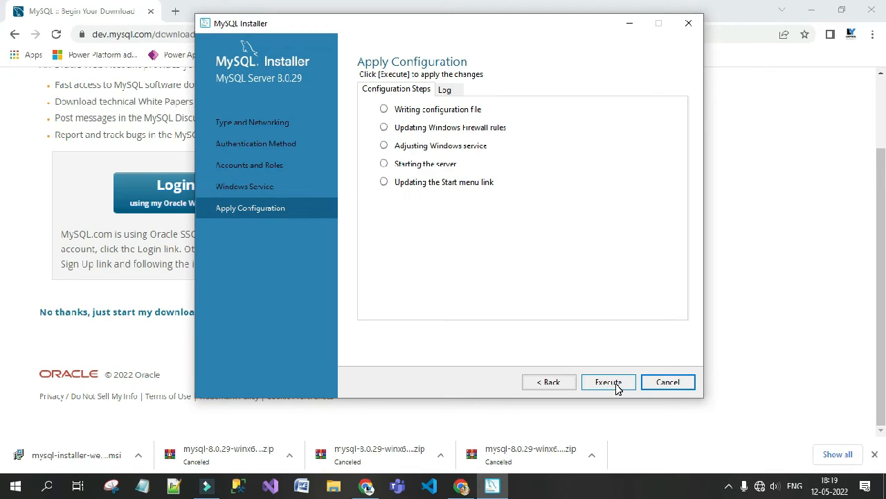
Execute the server configuration, finish Router setup without bootstrapping, and proceed to Samples and Examples.
left_click(609, 382)
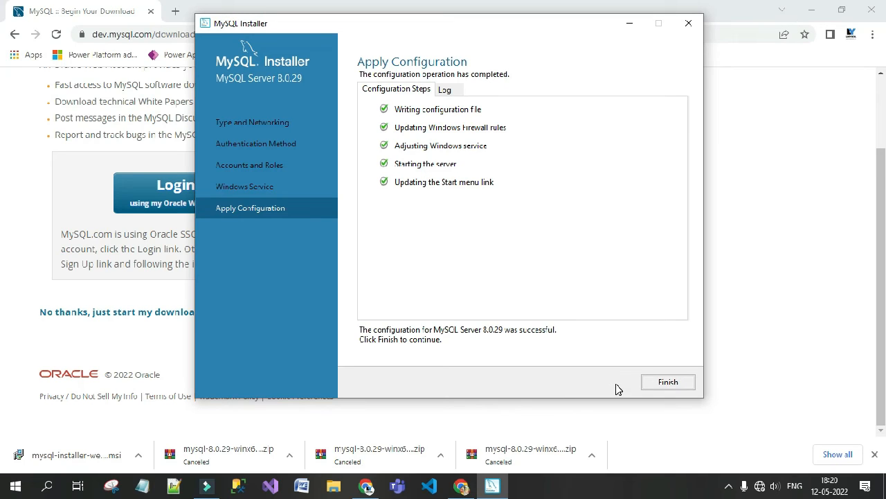
left_click(668, 383)
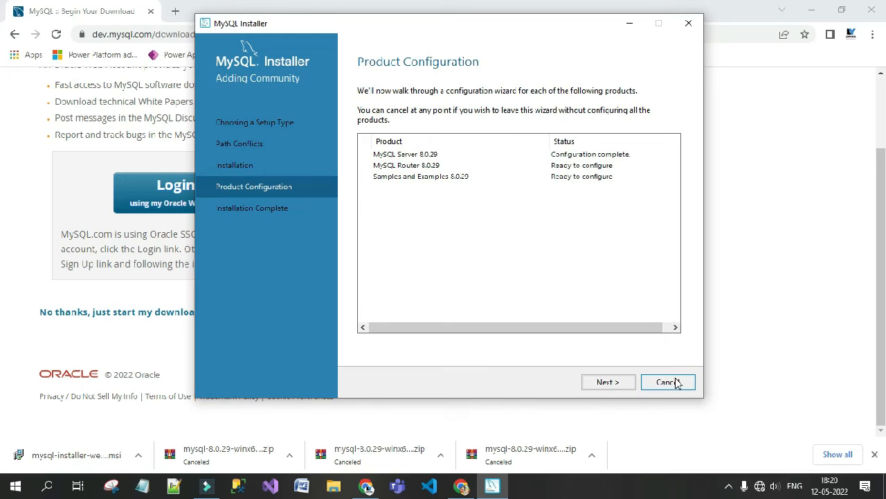
left_click(618, 390)
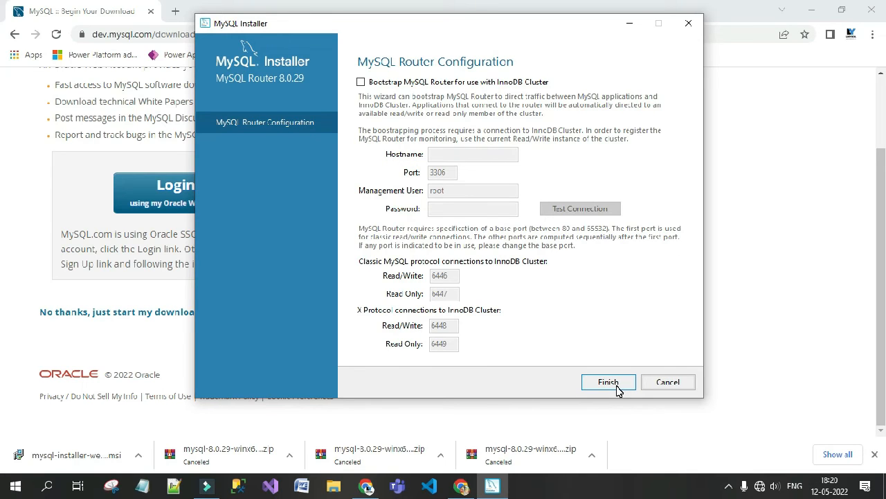
left_click(608, 382)
left_click(608, 383)
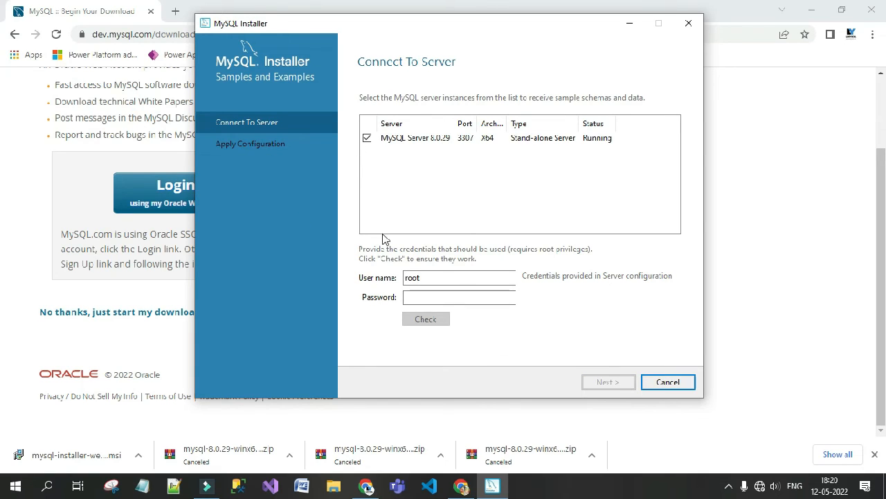
Enter the root account password, check the connection to MySQL Server 8.0.29, and continue.
left_click(437, 297)
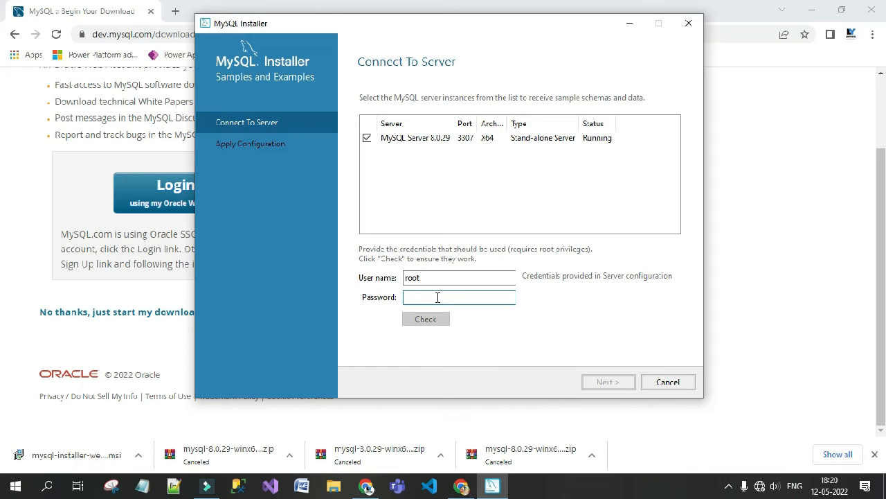
type("123456789")
left_click(427, 322)
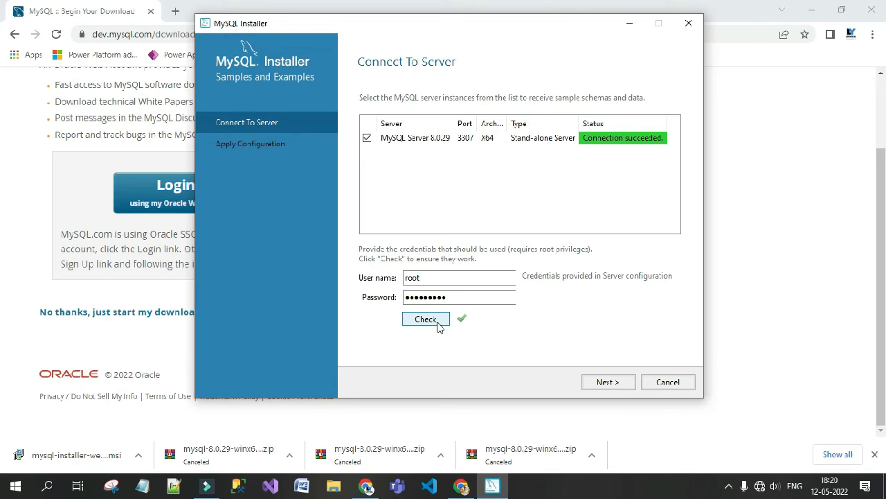
left_click(606, 382)
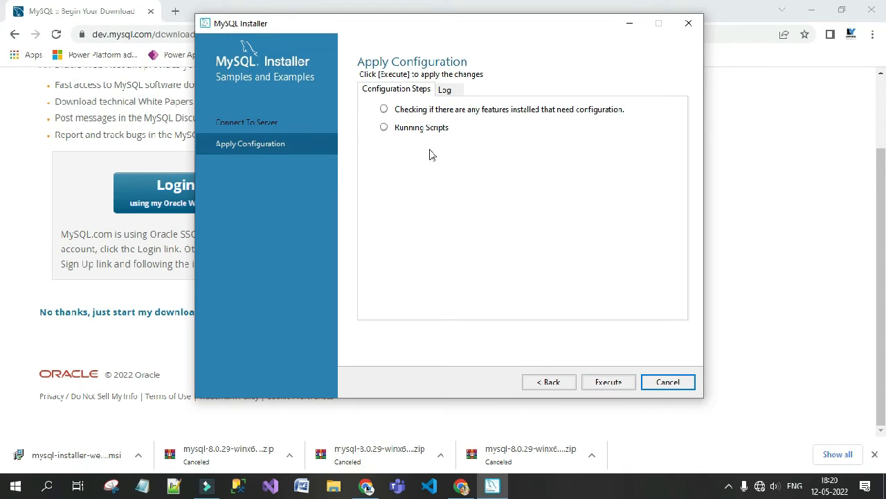
Run the Samples and Examples 8.0.29 configuration and finish once it succeeds.
left_click(608, 384)
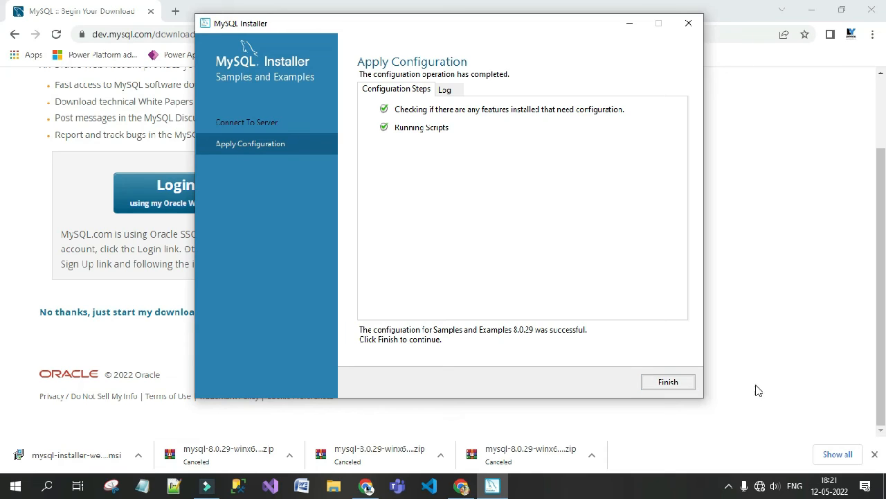
left_click(683, 384)
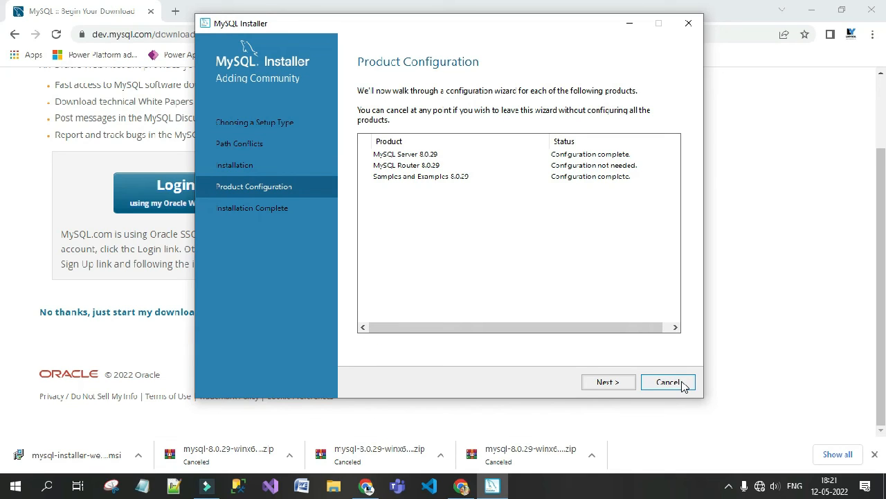
Finish the installation with the start-after-setup options kept, launching MySQL Workbench and MySQL Shell.
left_click(613, 388)
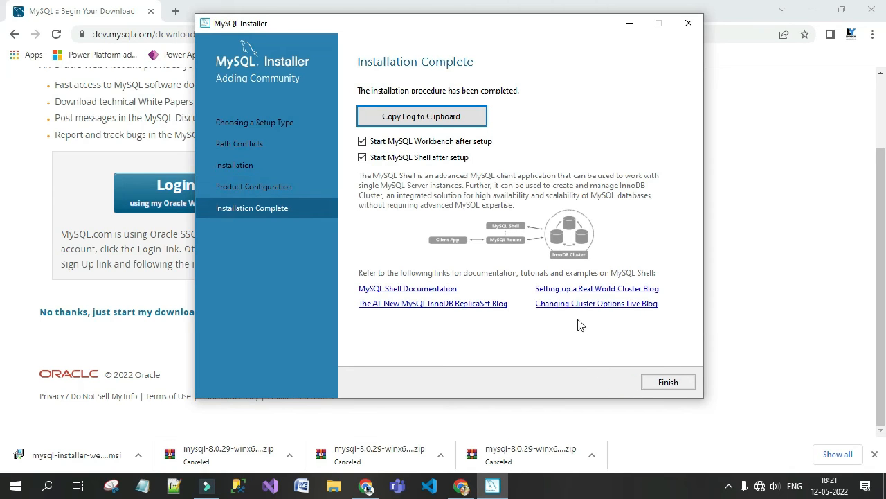
left_click(669, 383)
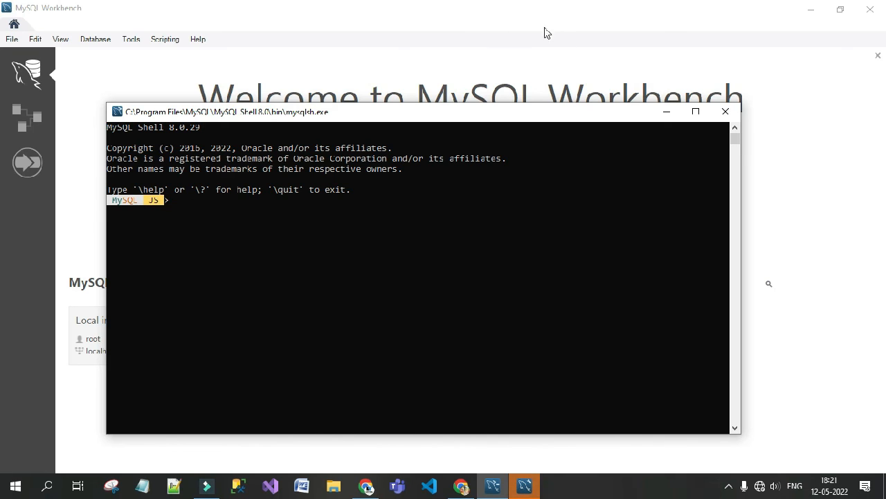
Minimize the MySQL Shell and Workbench windows, then relaunch MySQL Workbench 8.0 CE from Recently added.
left_click(666, 111)
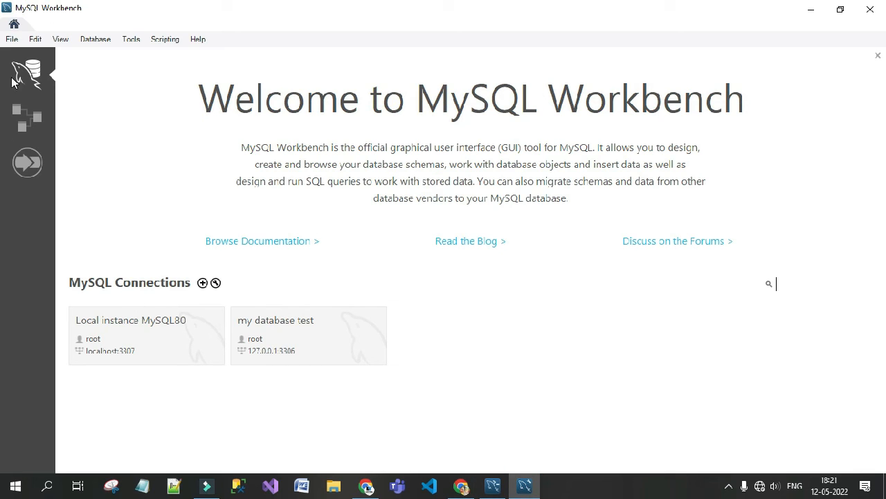
left_click(814, 13)
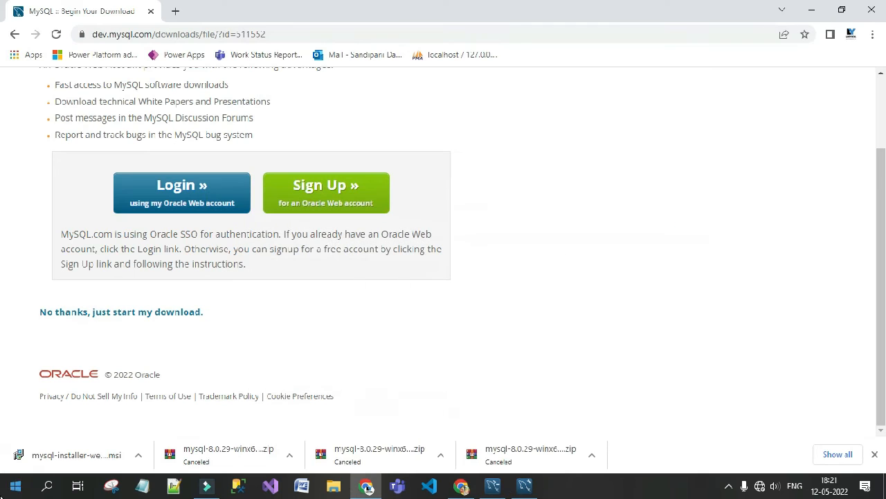
left_click(17, 486)
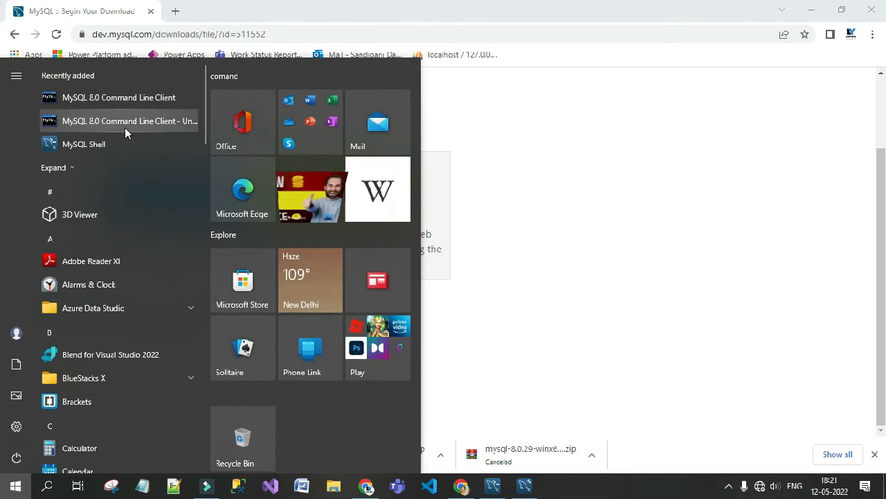
left_click(58, 171)
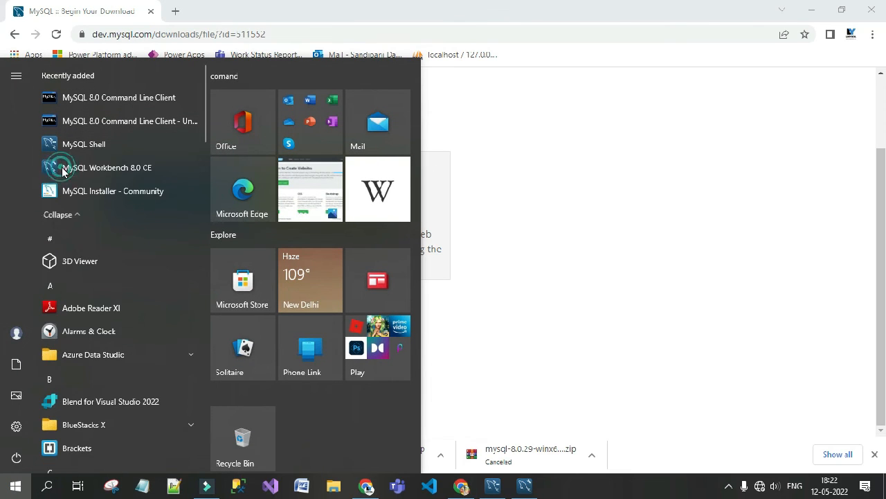
left_click(98, 171)
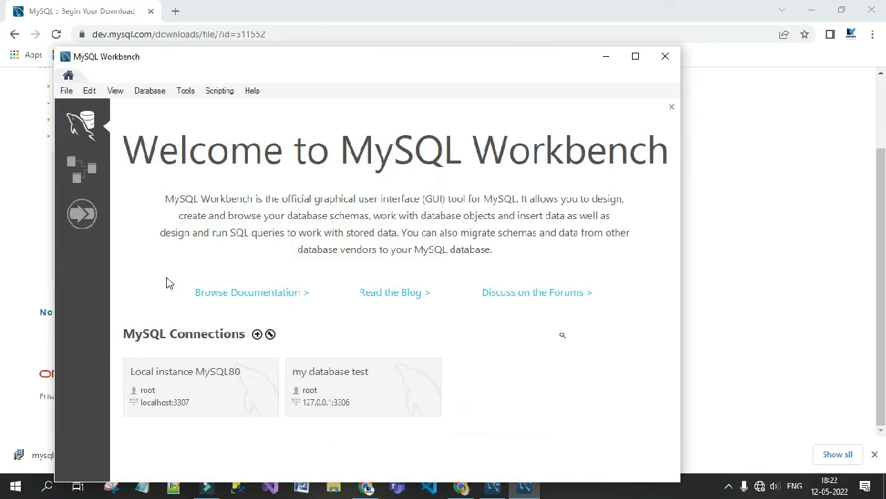
Connect to the Local instance MySQL80 tile to open the SQL editor with Query 1.
left_click(254, 393)
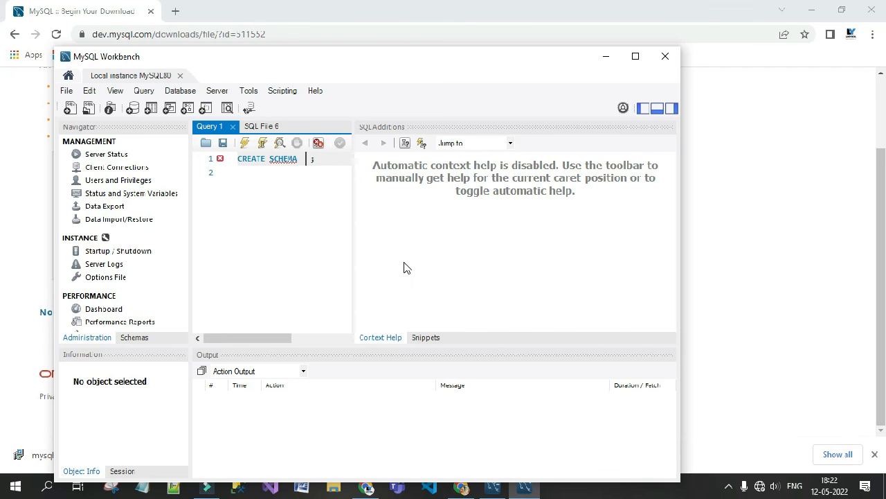
left_click(728, 486)
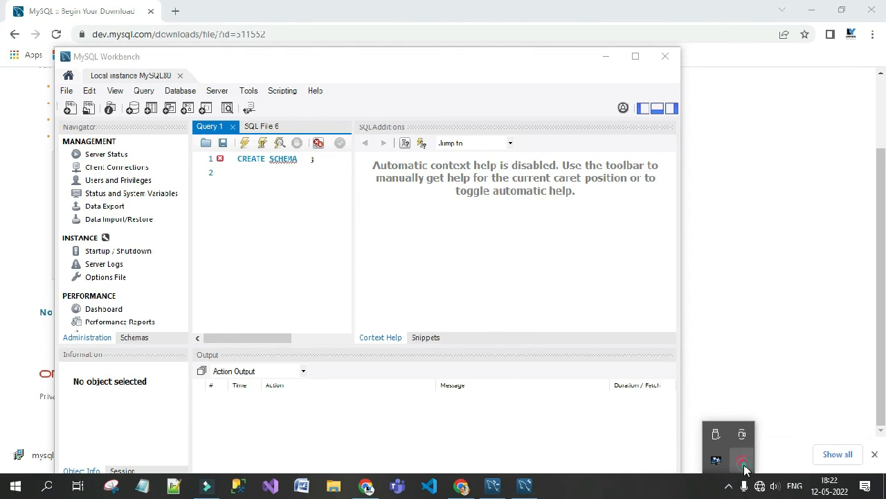
left_click(743, 465)
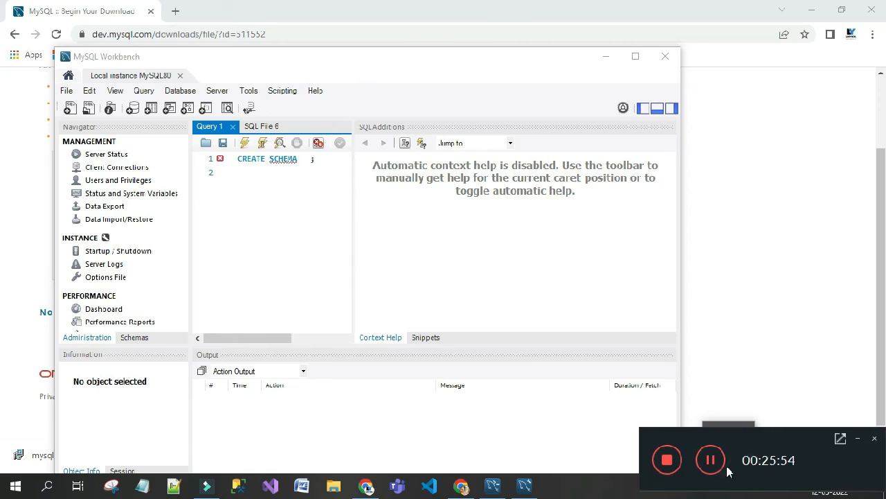